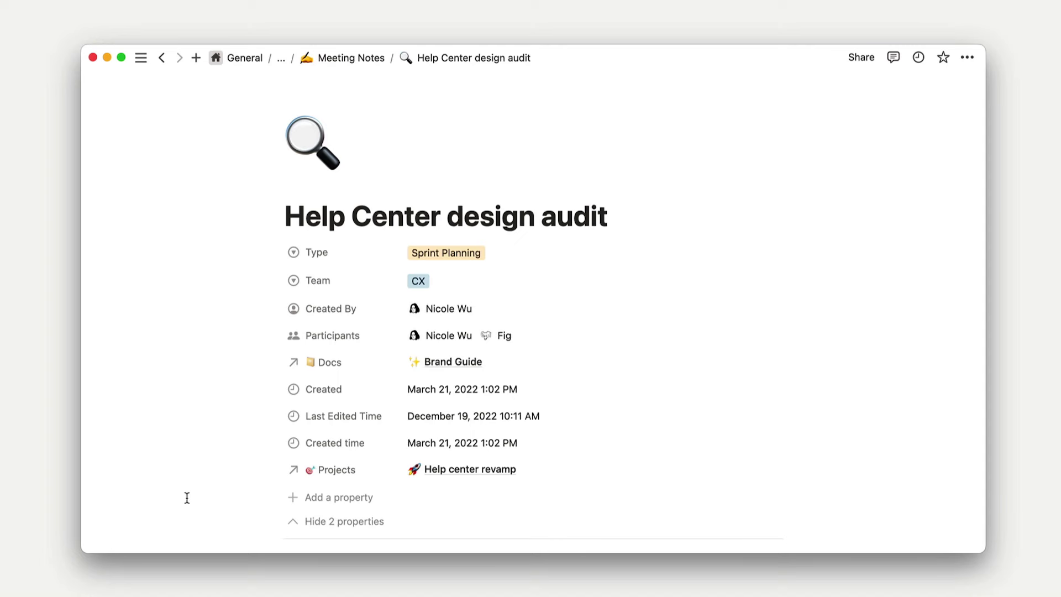
- Start a new property on the Help Center design audit page to reveal the property types
left_click(345, 499)
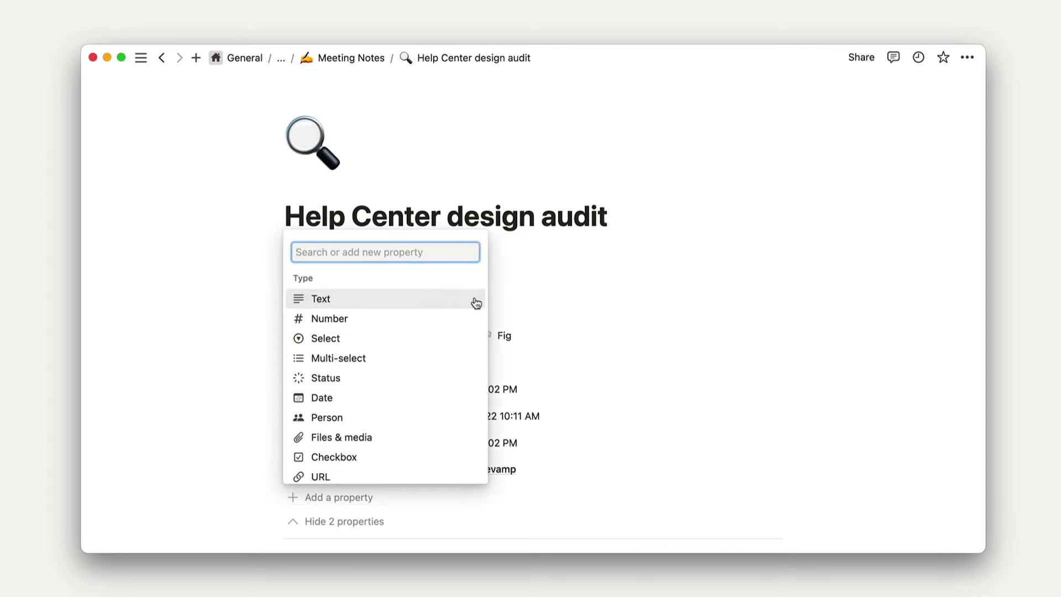
- Scroll the property-type list down until Relation, Rollup and Last edited by are visible
scroll(475, 303, "down", 3)
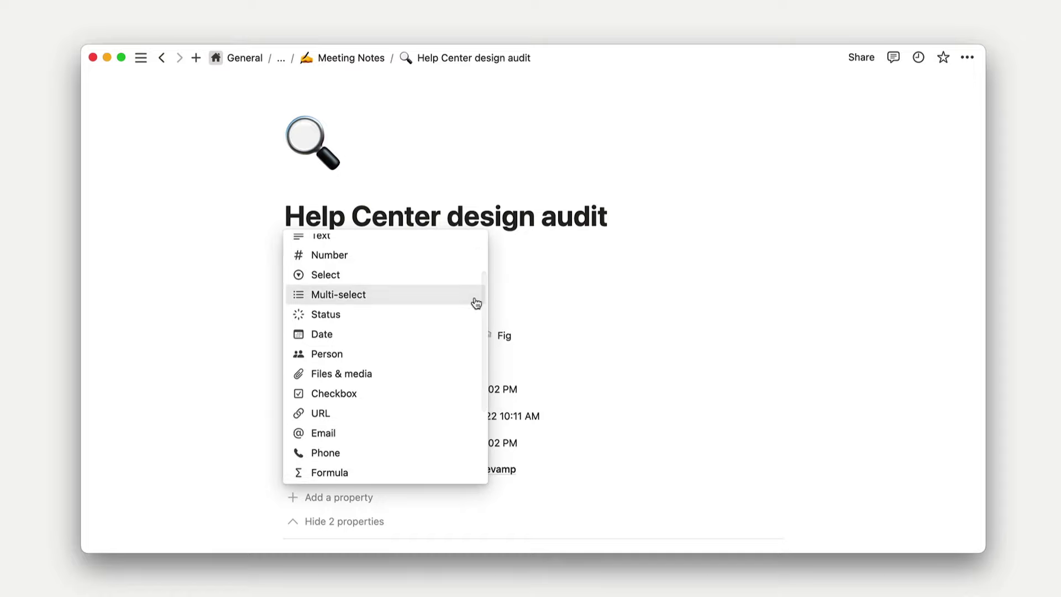
scroll(475, 303, "down", 3)
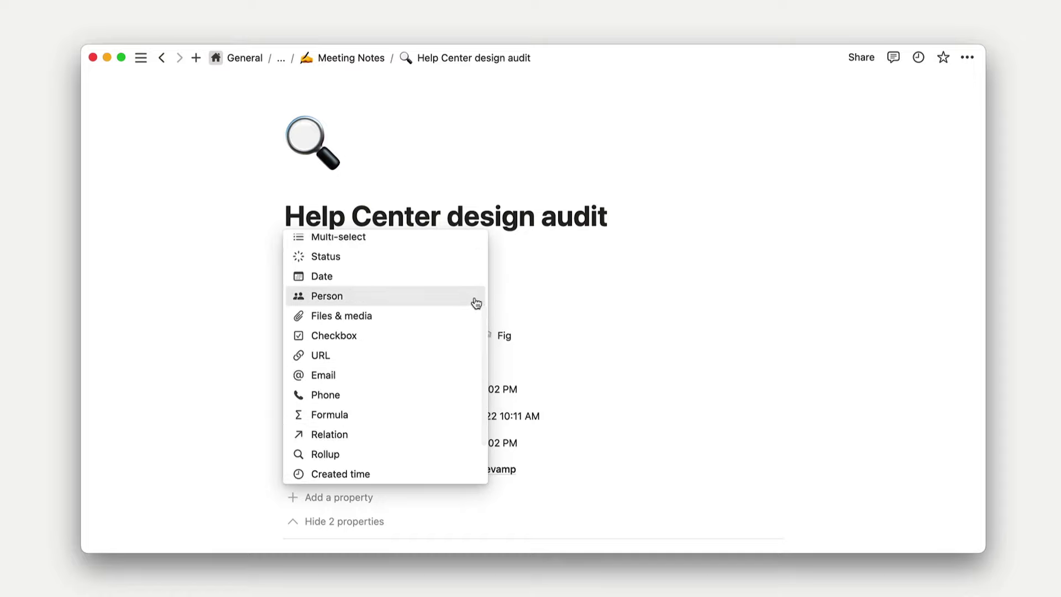
scroll(475, 303, "down", 3)
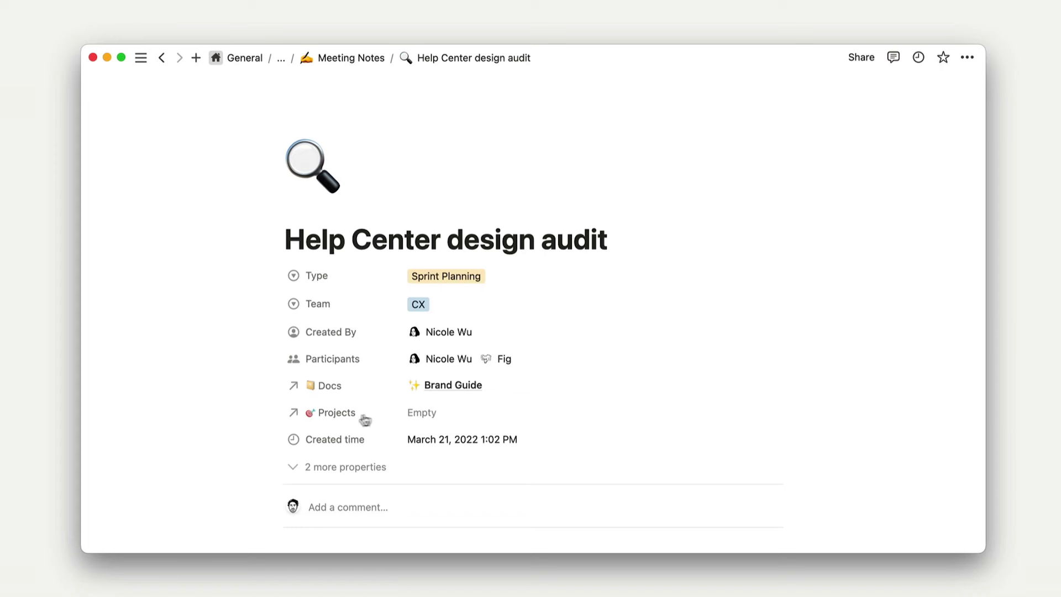
- Set the audit's Projects value to Help center revamp and open the Projects database
left_click(421, 413)
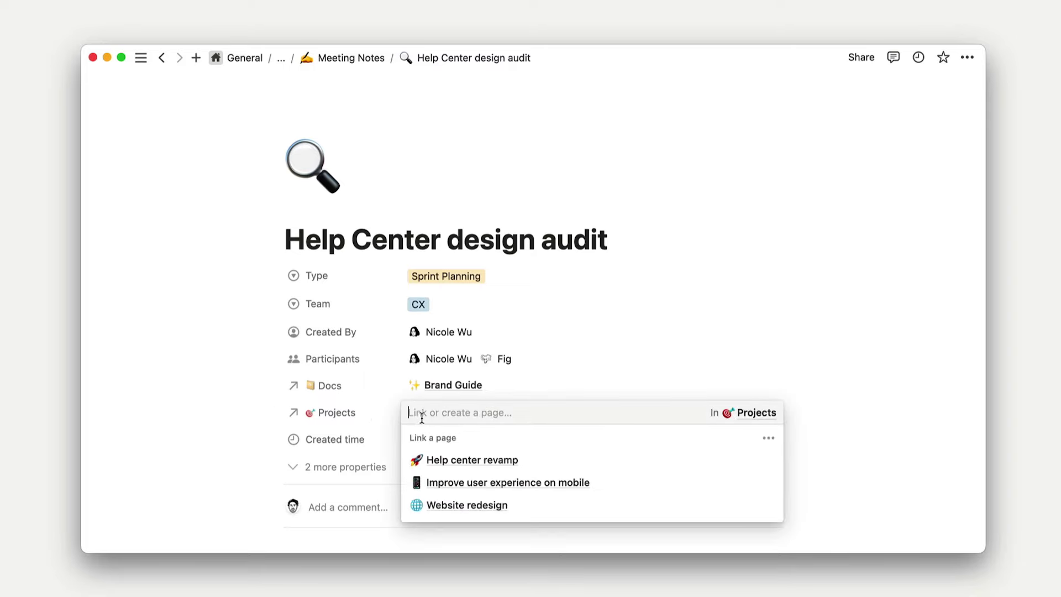
left_click(430, 460)
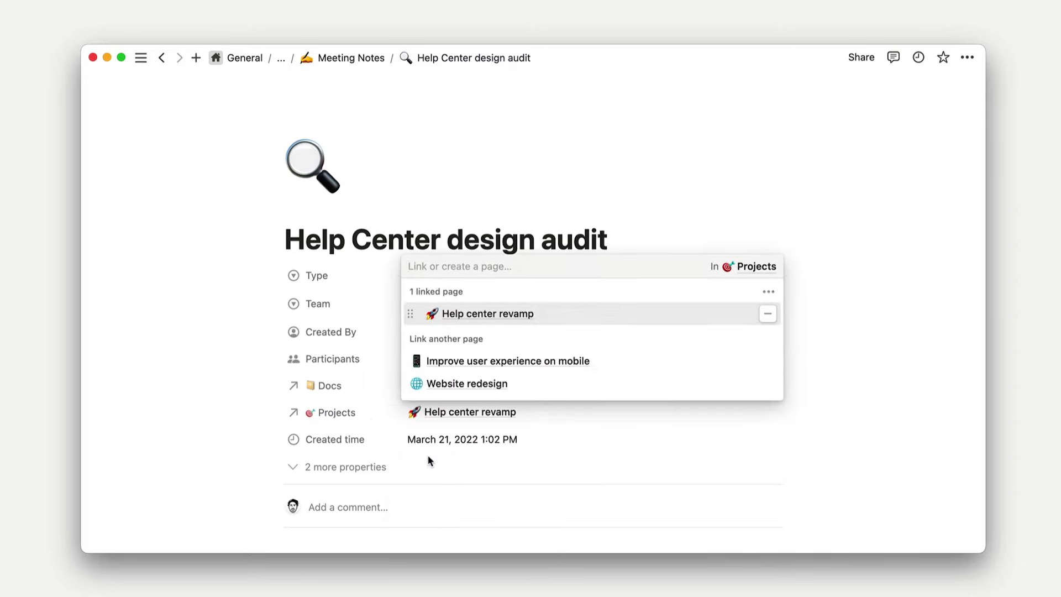
left_click(752, 267)
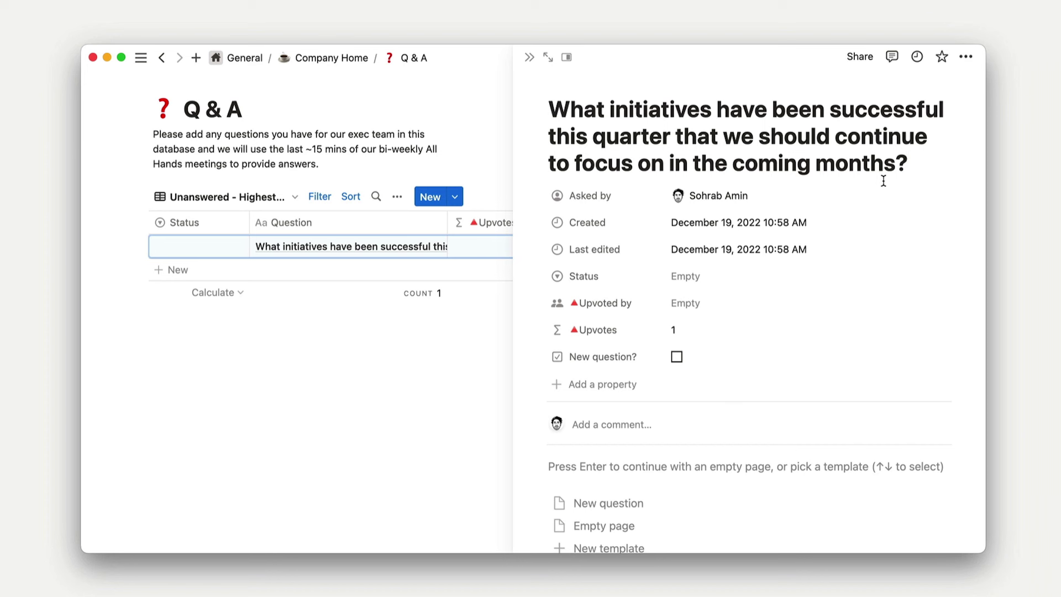
- Set the question's Status to Unanswered and add three people under Upvoted by
left_click(870, 281)
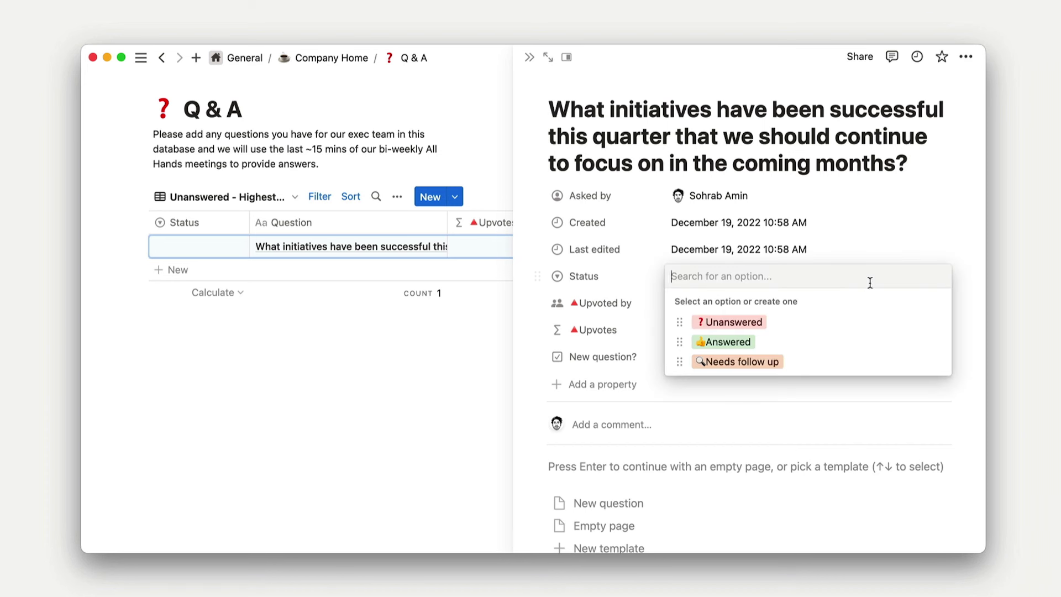
left_click(876, 322)
left_click(873, 313)
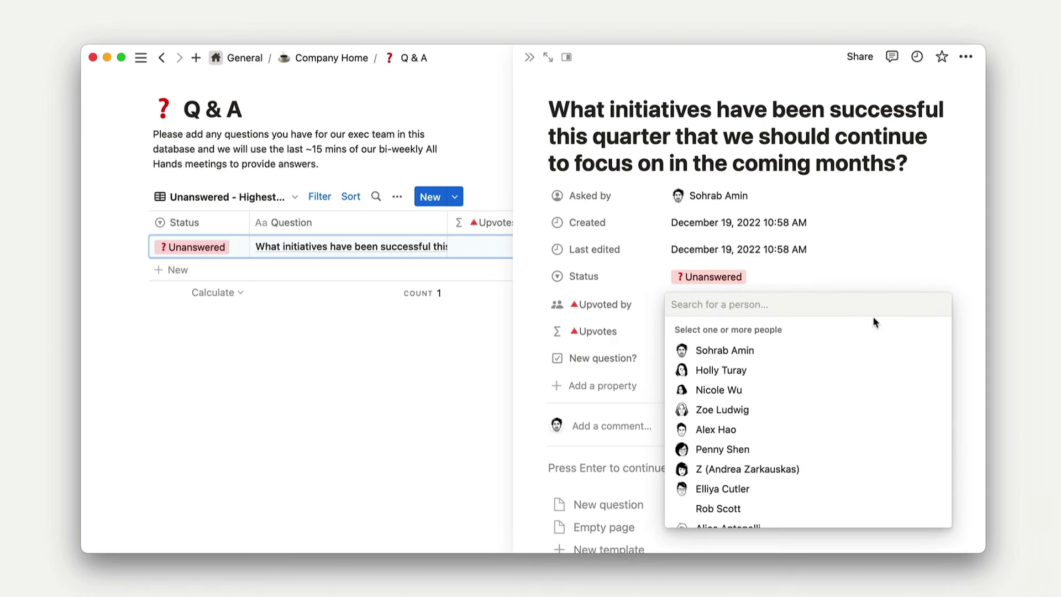
left_click(874, 375)
left_click(875, 378)
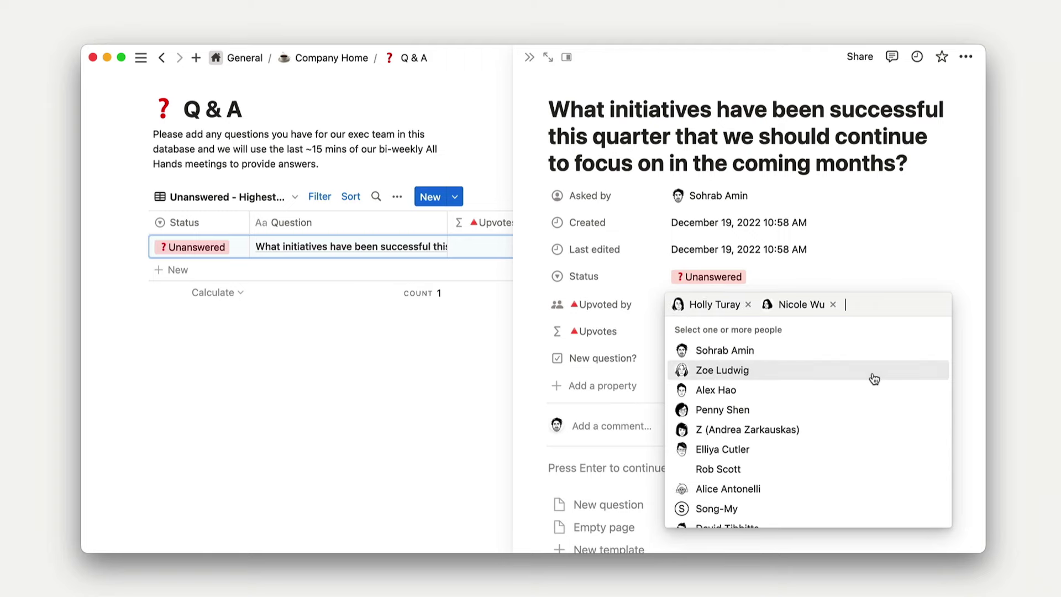
left_click(874, 378)
key("Escape")
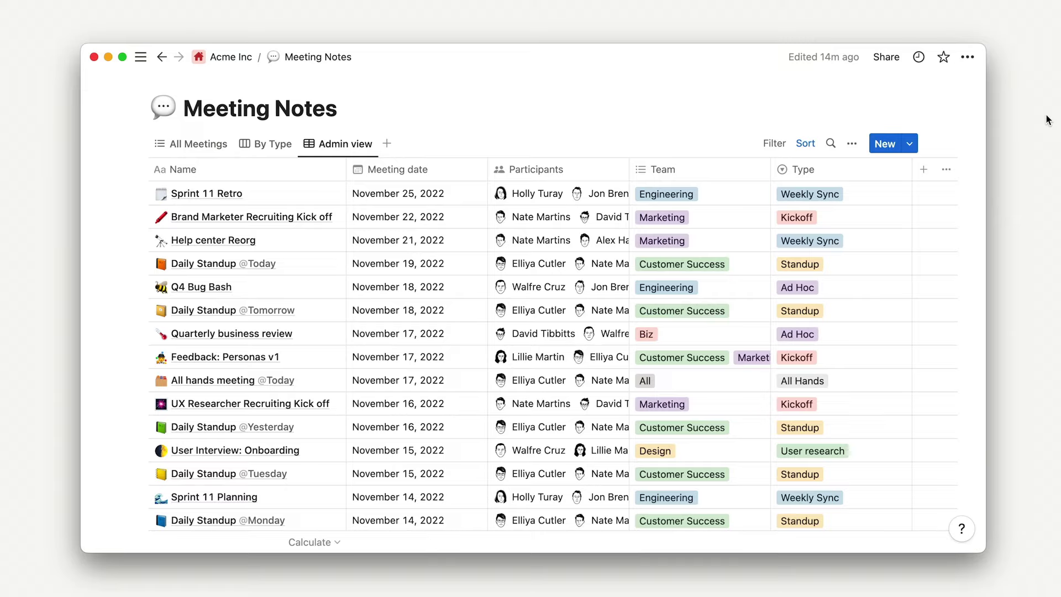
- Add a new property to Meeting Notes and make it a Relation
left_click(924, 169)
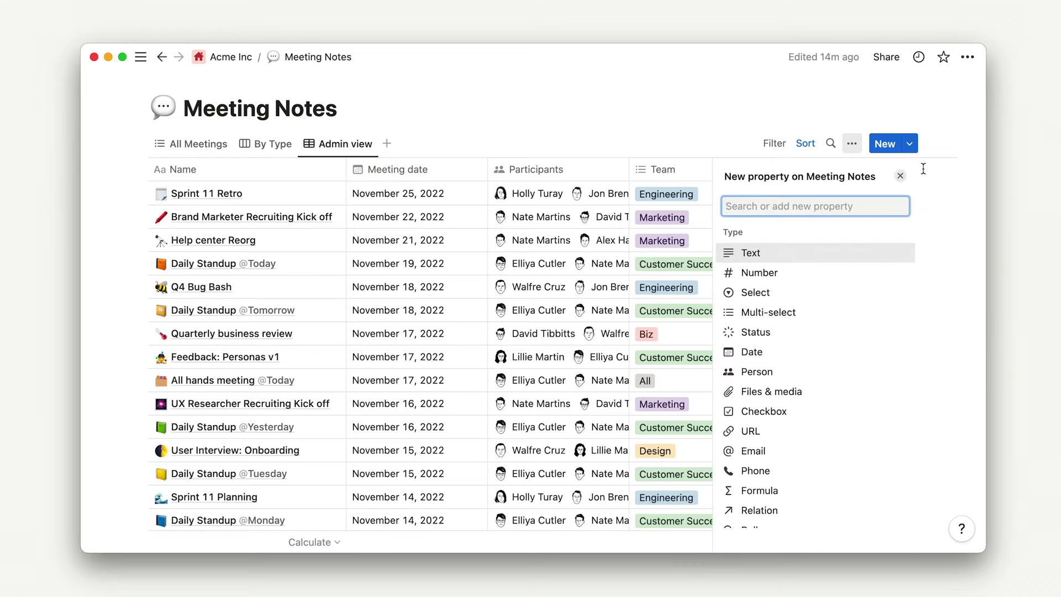
scroll(828, 460, "down", 3)
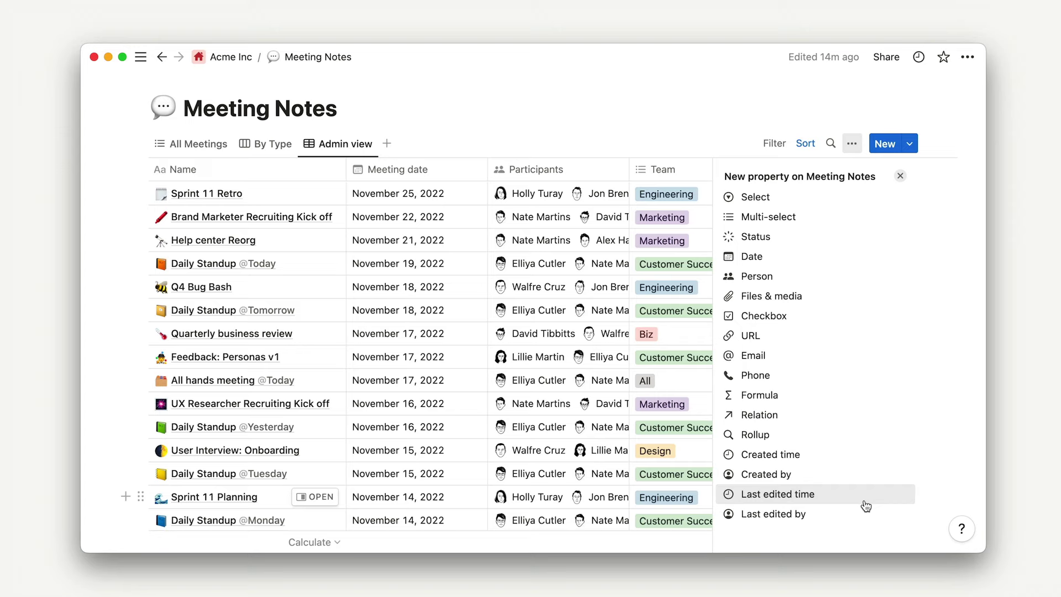
left_click(851, 415)
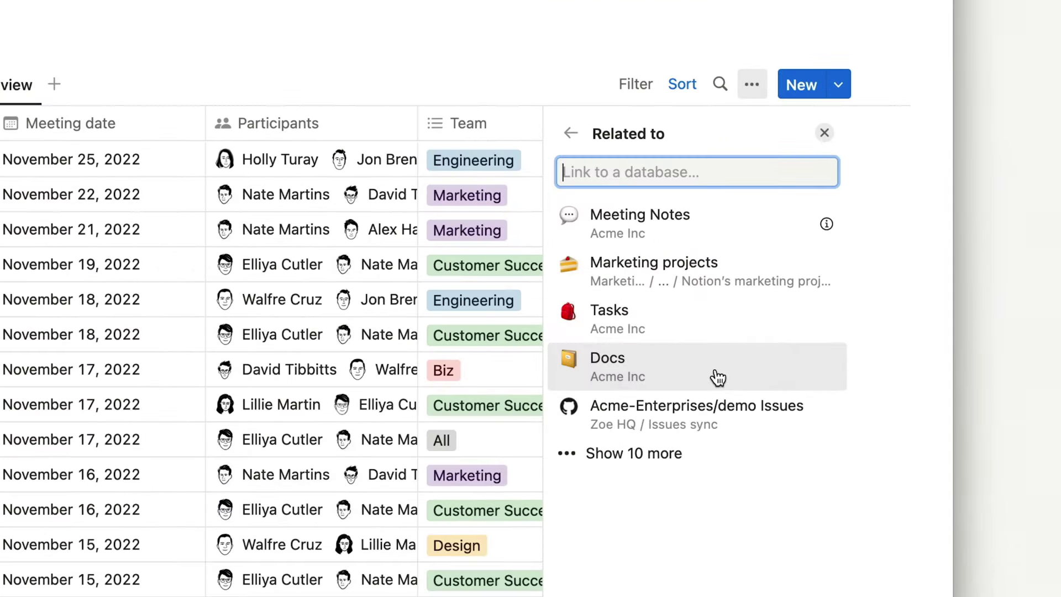
- Relate the new property to the Docs database and check its Limit setting
left_click(718, 378)
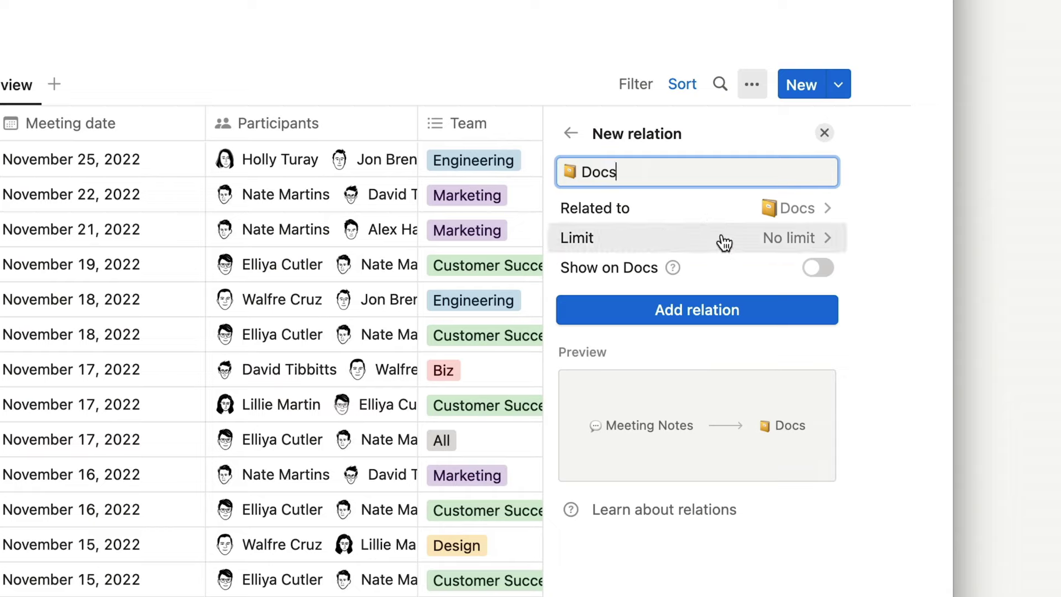
left_click(783, 246)
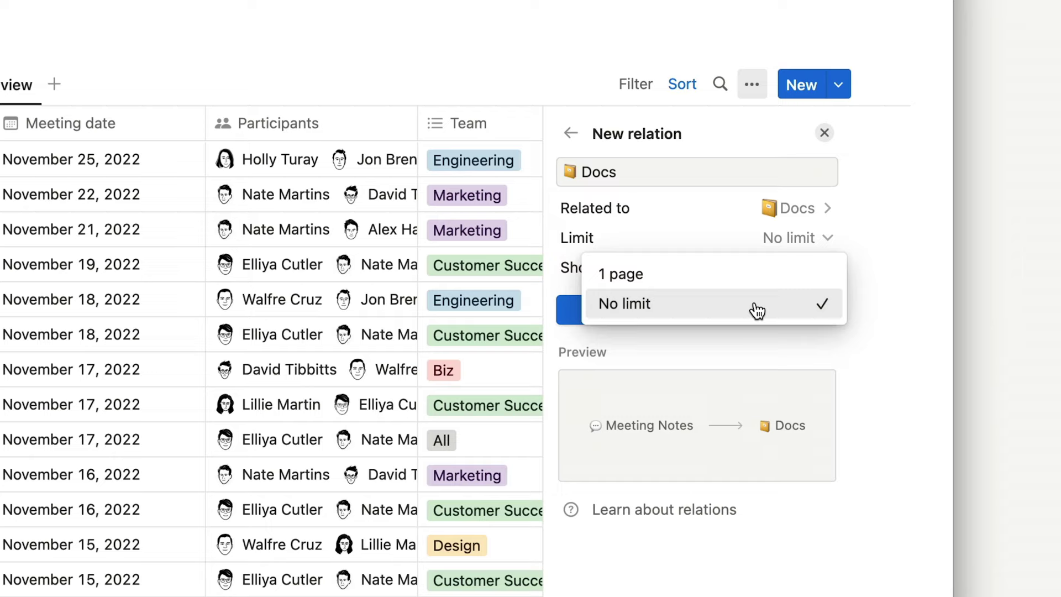
- Keep No limit, show the relation on Docs too, and add the Docs relation
left_click(757, 311)
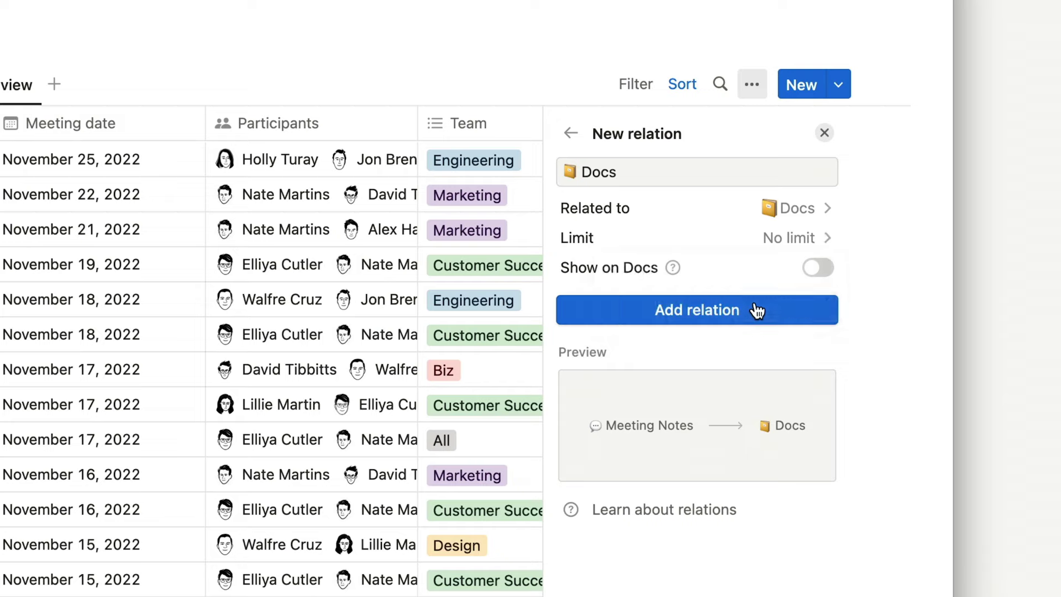
left_click(818, 271)
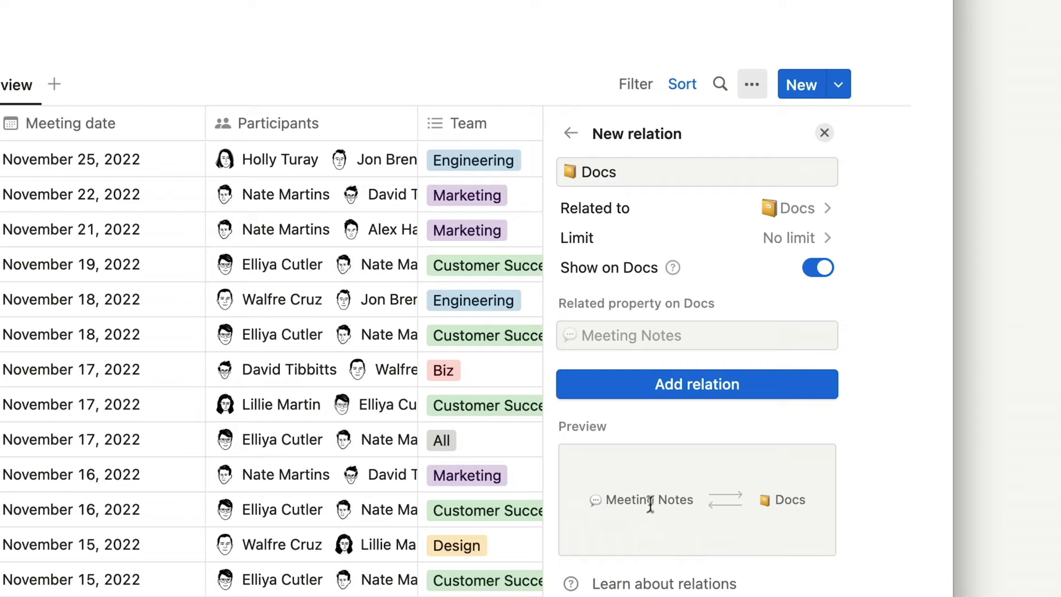
left_click(669, 389)
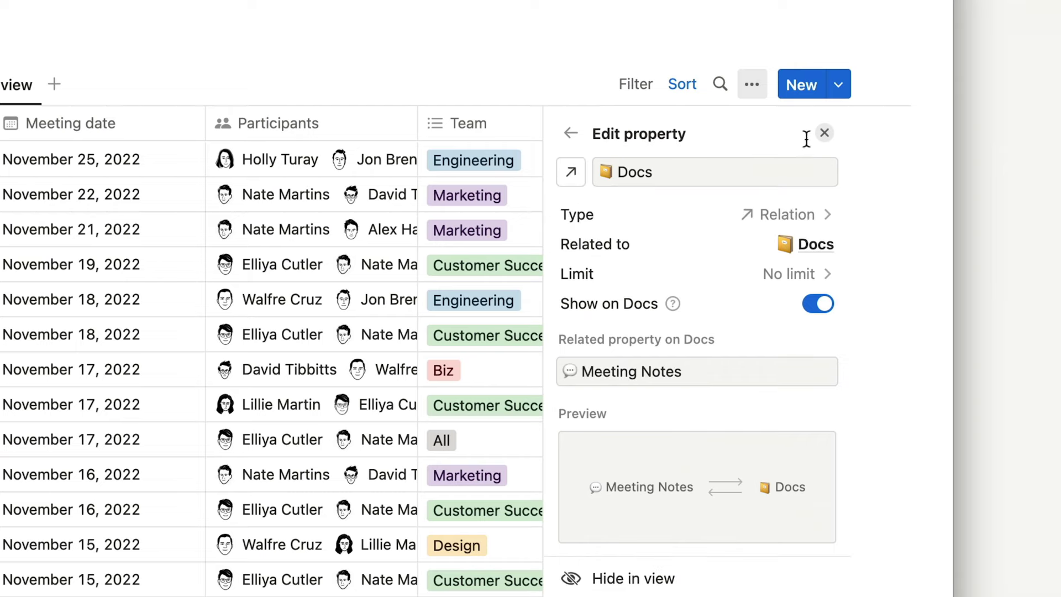
left_click(823, 136)
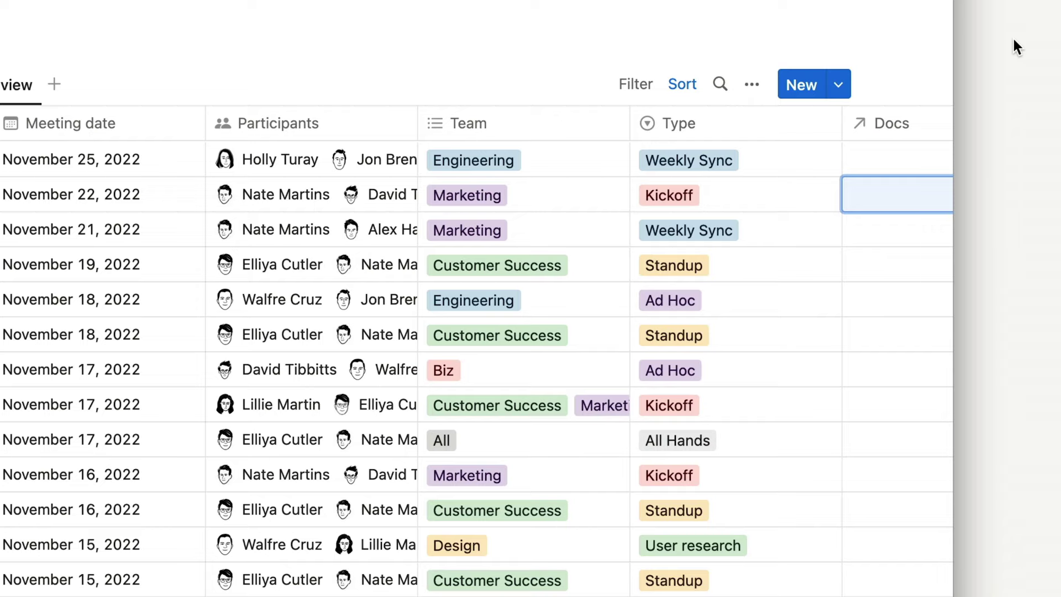
- Link CS Playbook in the November 21, 2022 meeting's Docs cell
scroll(867, 231, "right", 4)
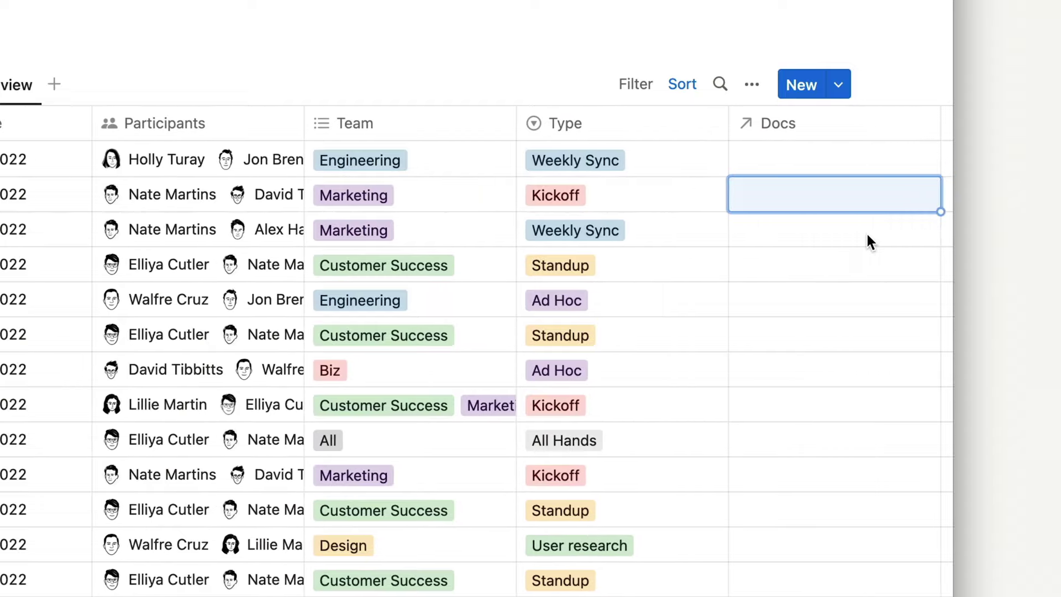
scroll(867, 232, "right", 3)
left_click(620, 231)
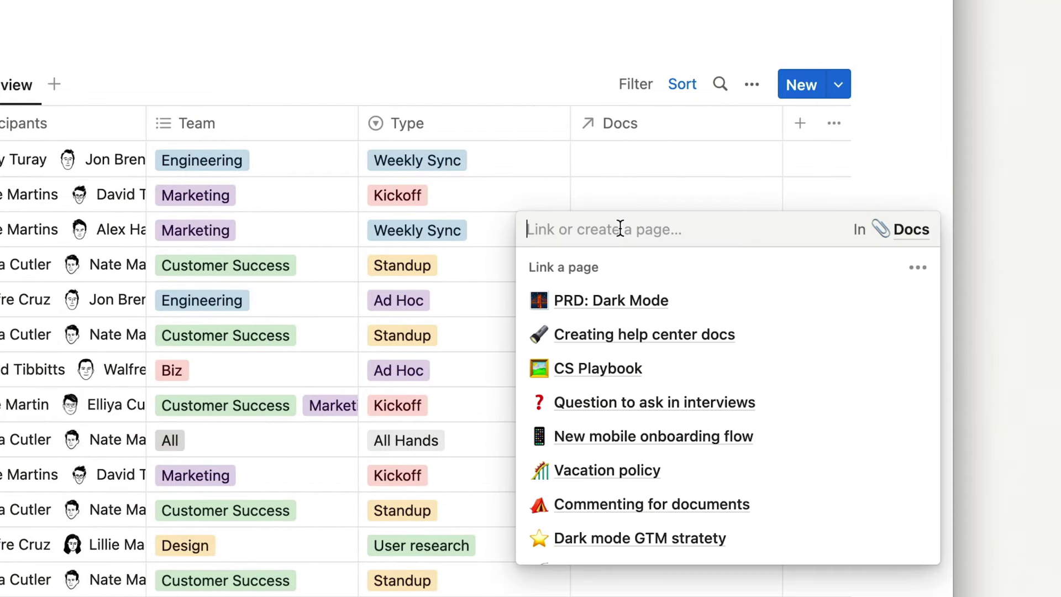
type("cs")
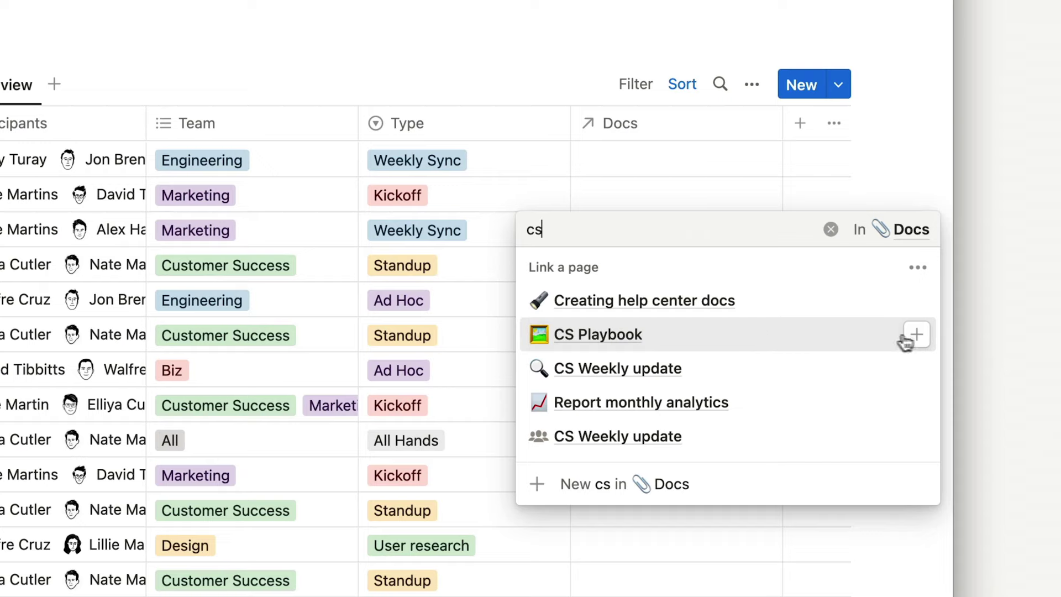
left_click(915, 335)
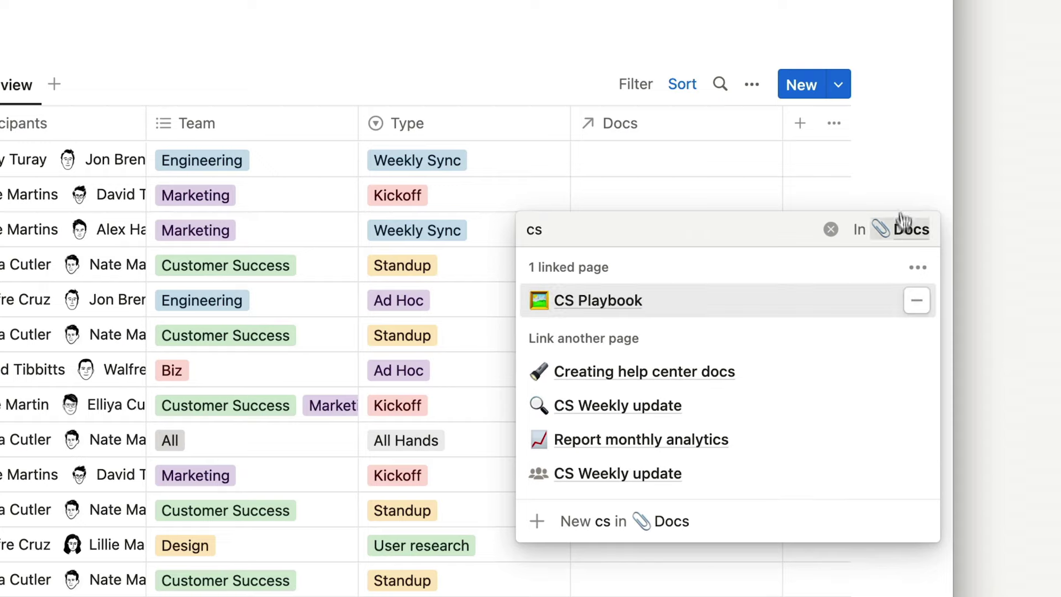
key("Escape")
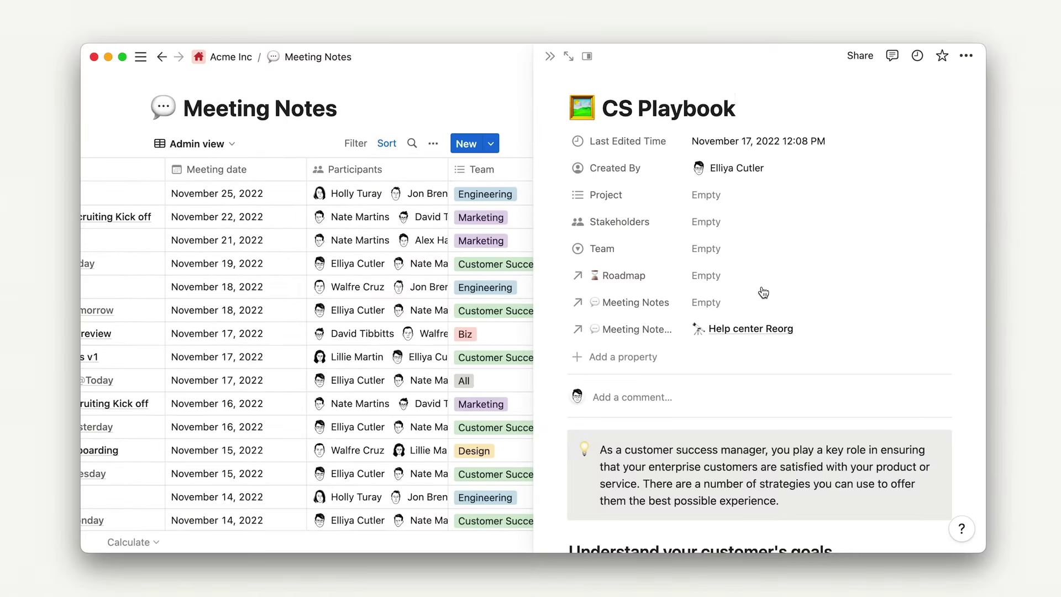
left_click(550, 57)
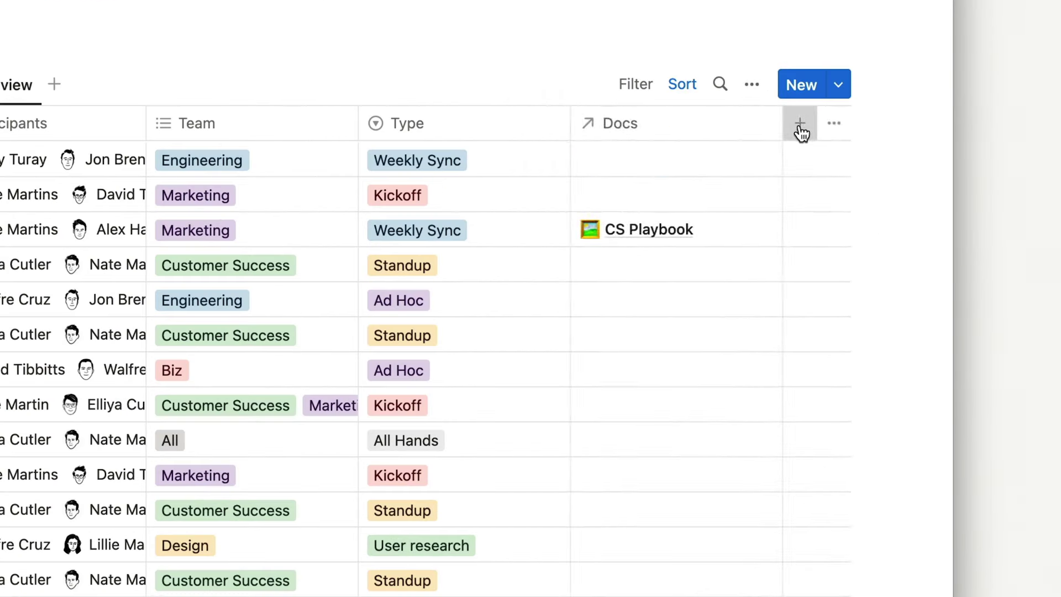
left_click(881, 171)
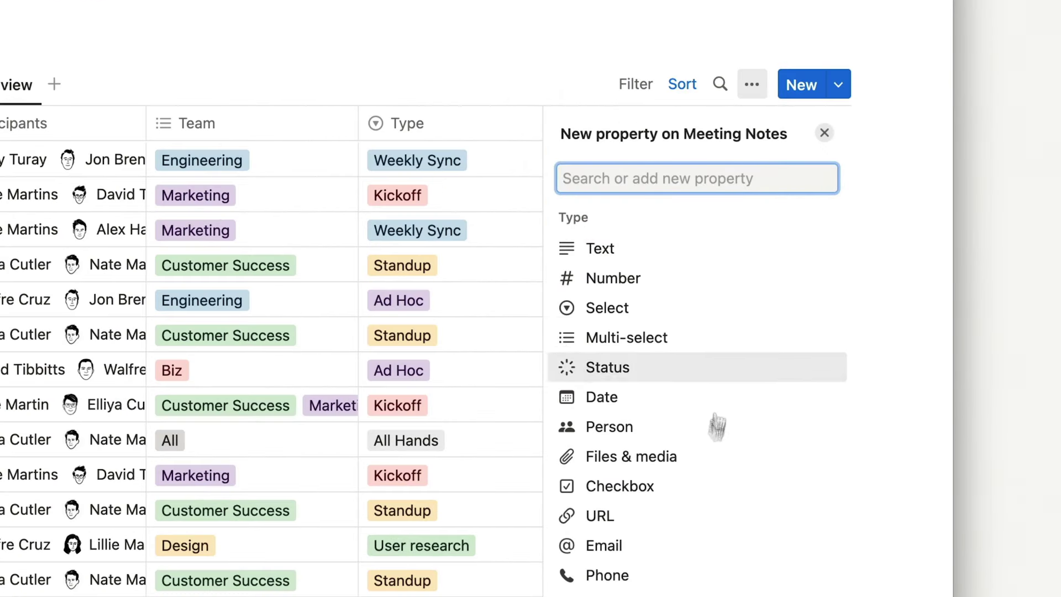
- Create a Rollup property that rolls up Created By through the Docs relation
scroll(699, 526, "down", 2)
left_click(638, 547)
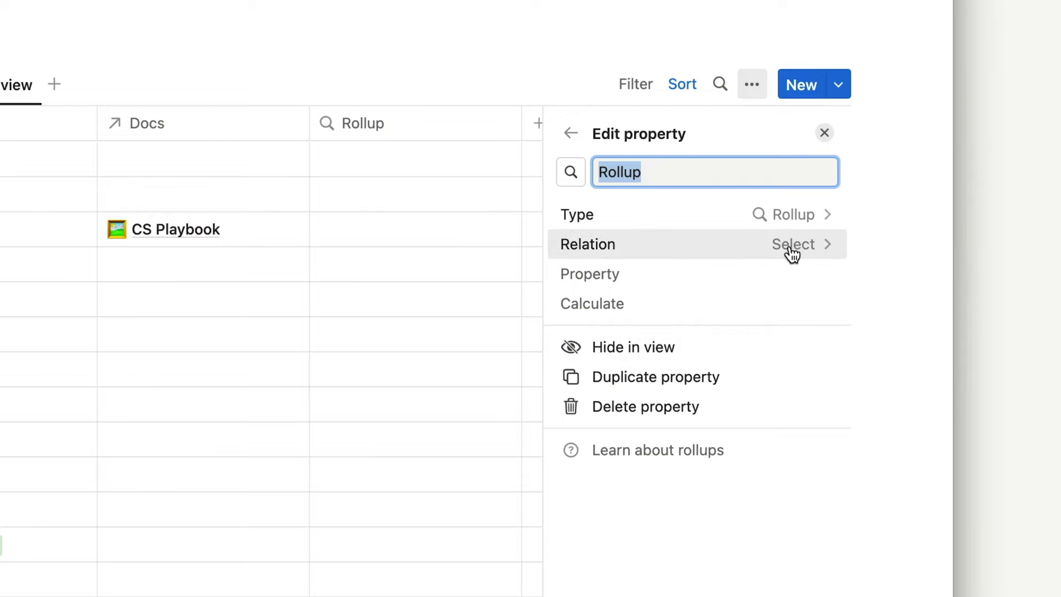
left_click(790, 248)
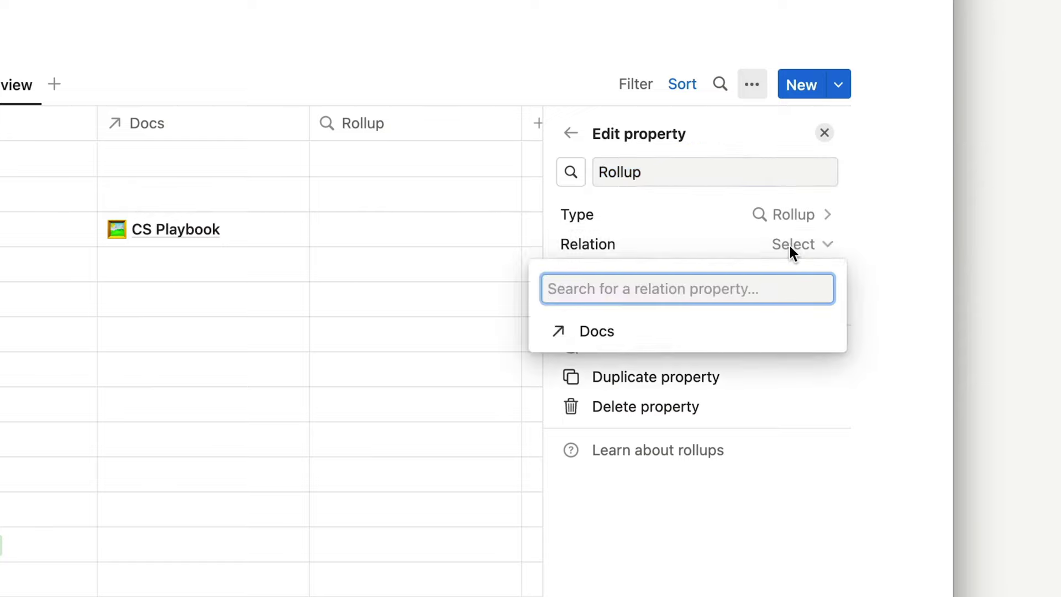
left_click(675, 334)
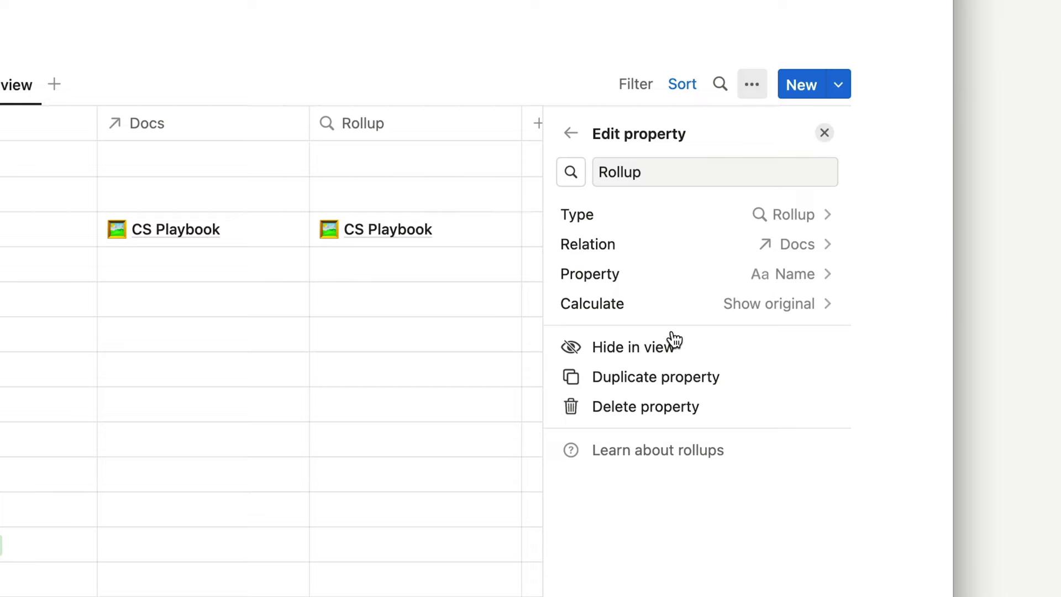
left_click(783, 272)
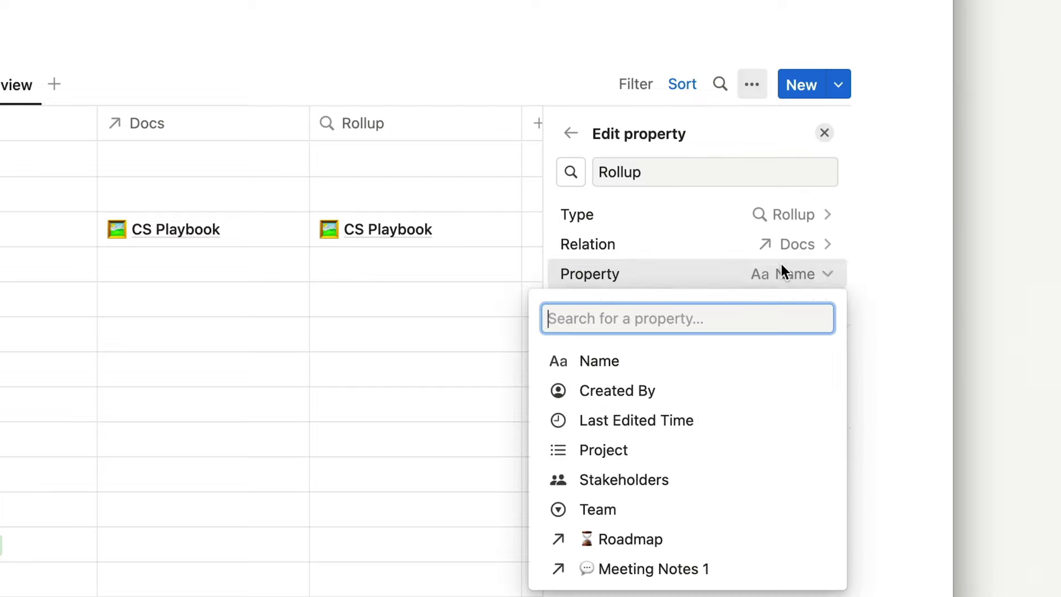
left_click(694, 402)
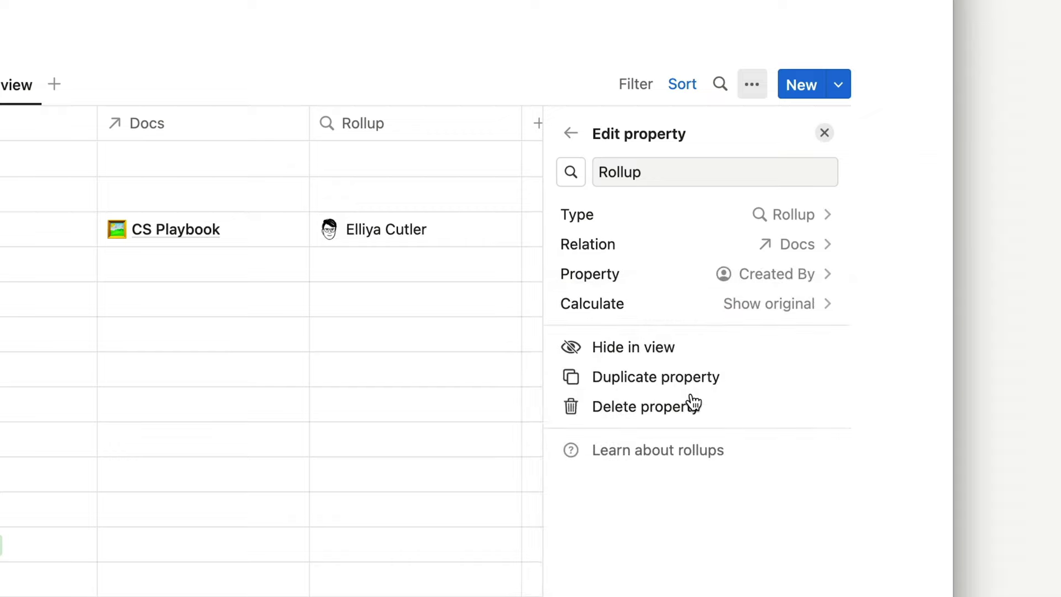
- Rename the rollup property to 'Doc Author' and close its settings
left_click(656, 173)
key("BackSpace")
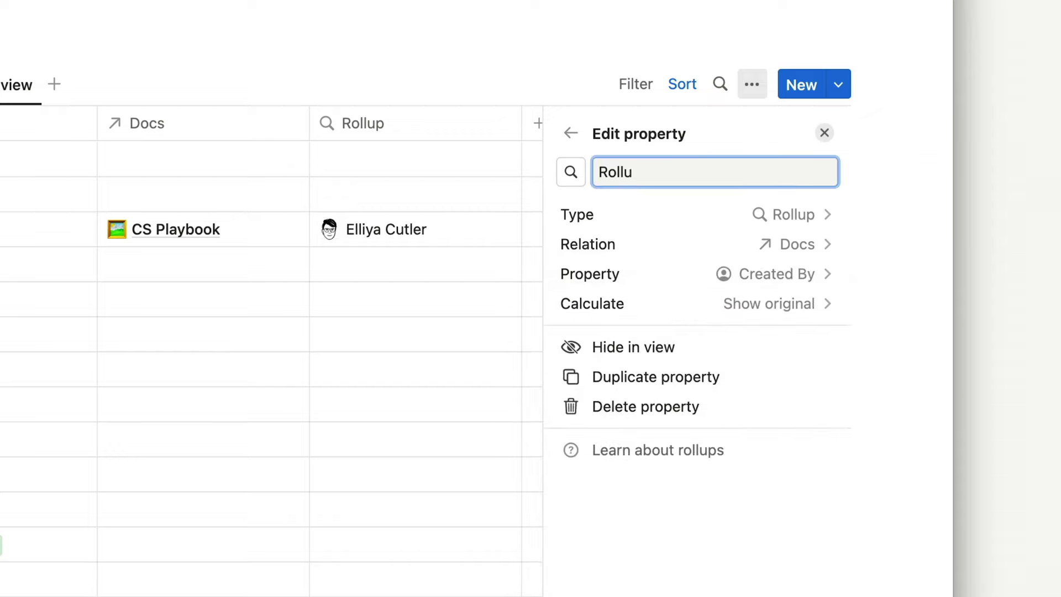
key("BackSpace")
key("BackSpace")
key("BackSpace")
key("BackSpace")
key("BackSpace")
type("Doc Author")
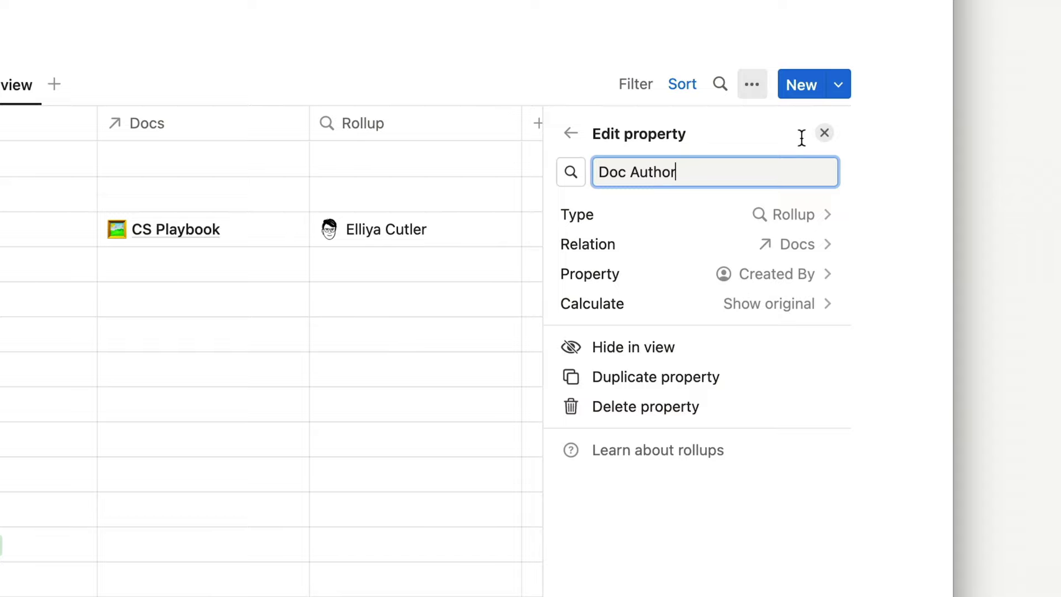
left_click(824, 134)
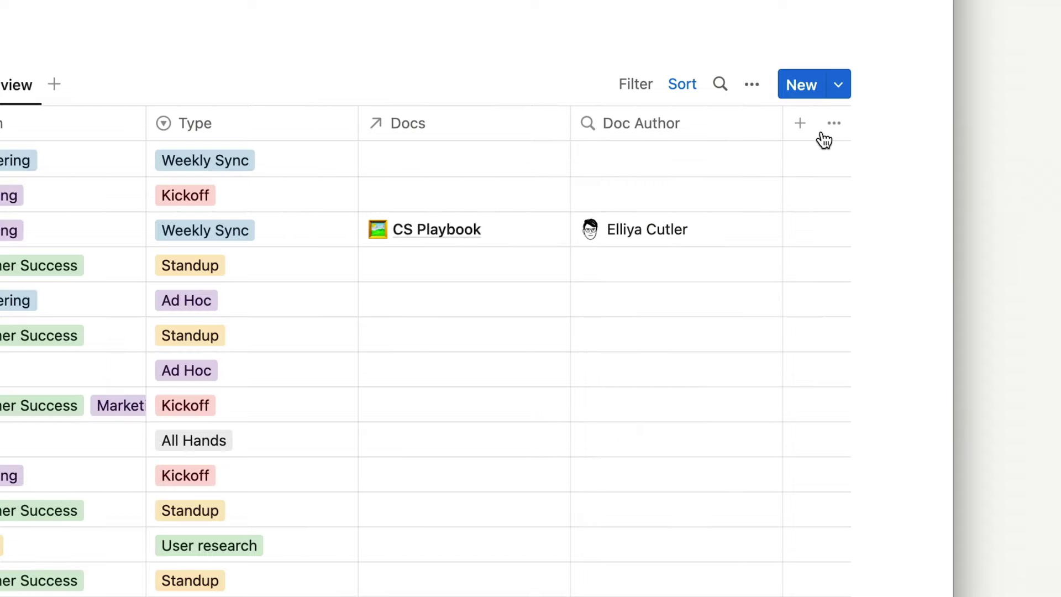